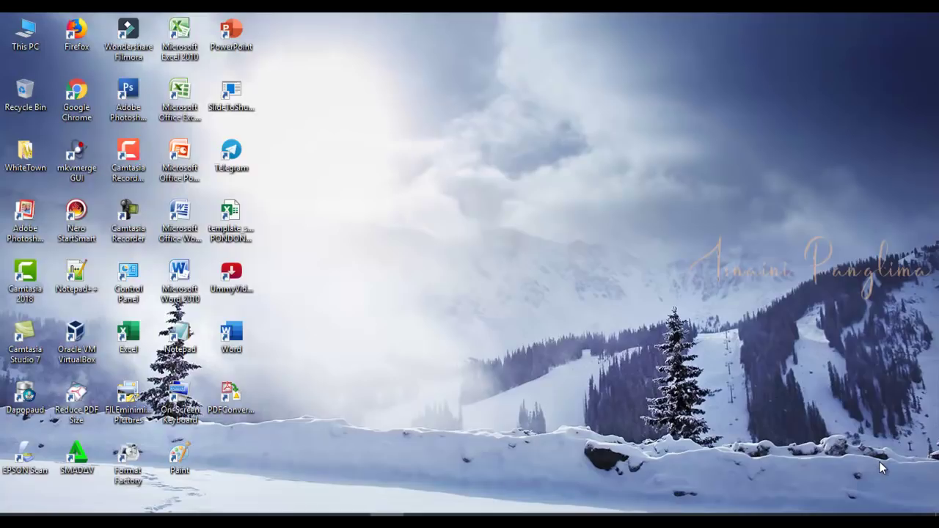
Refresh the Windows desktop from its right-click menu
right_click(342, 181)
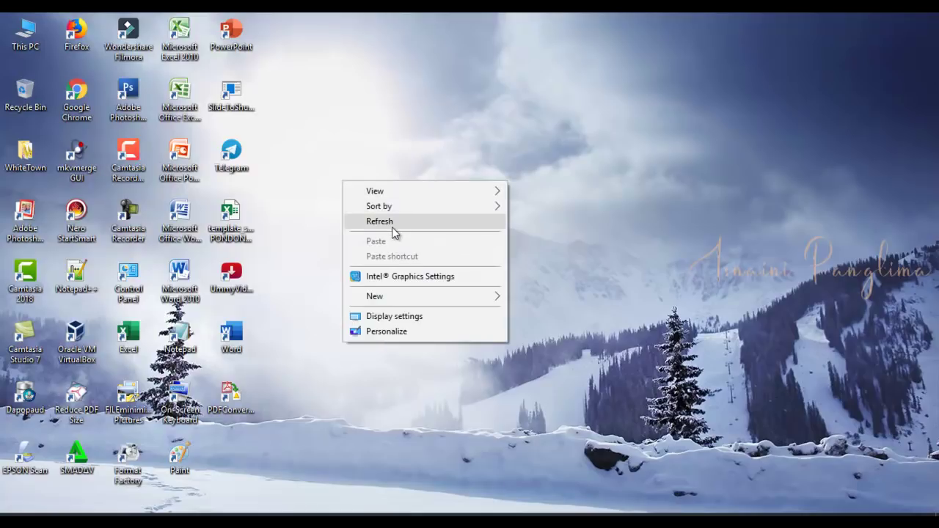
click(392, 222)
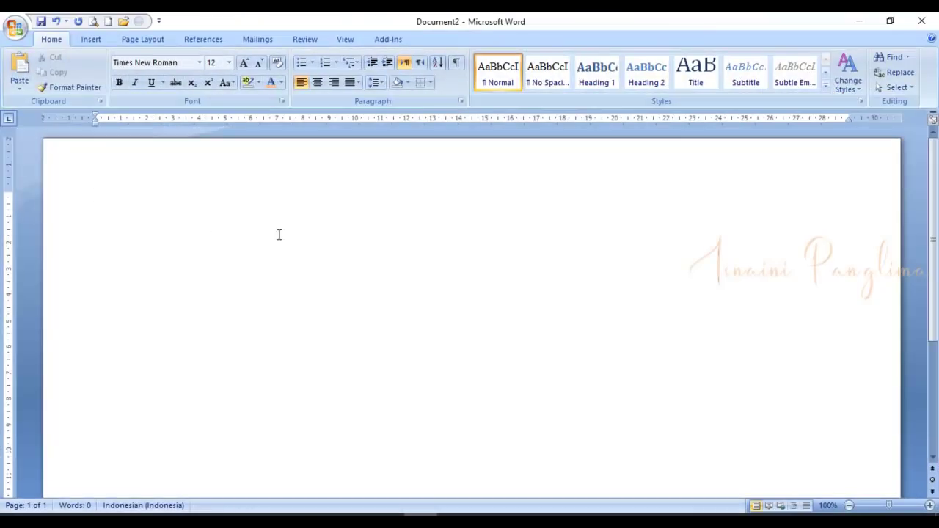
Insert a 6-column by 7-row table at the top of the document
click(113, 185)
click(91, 39)
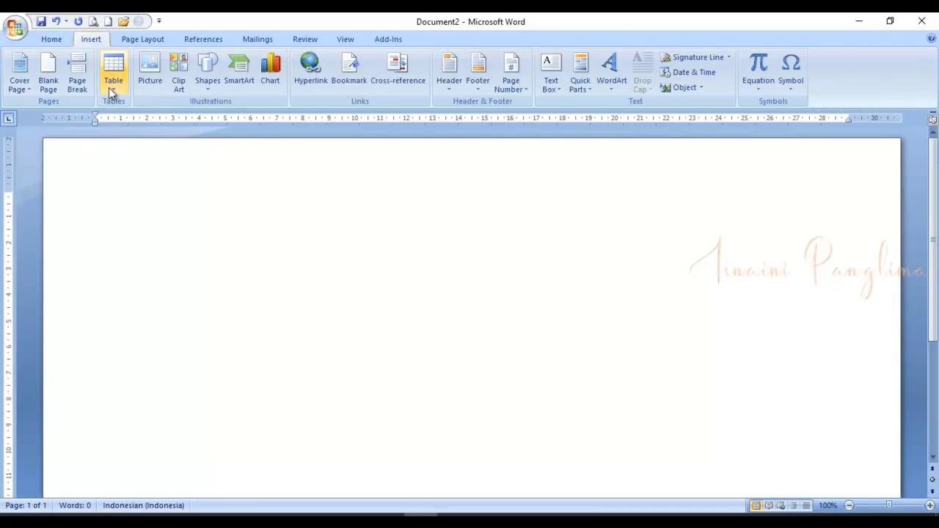
click(113, 80)
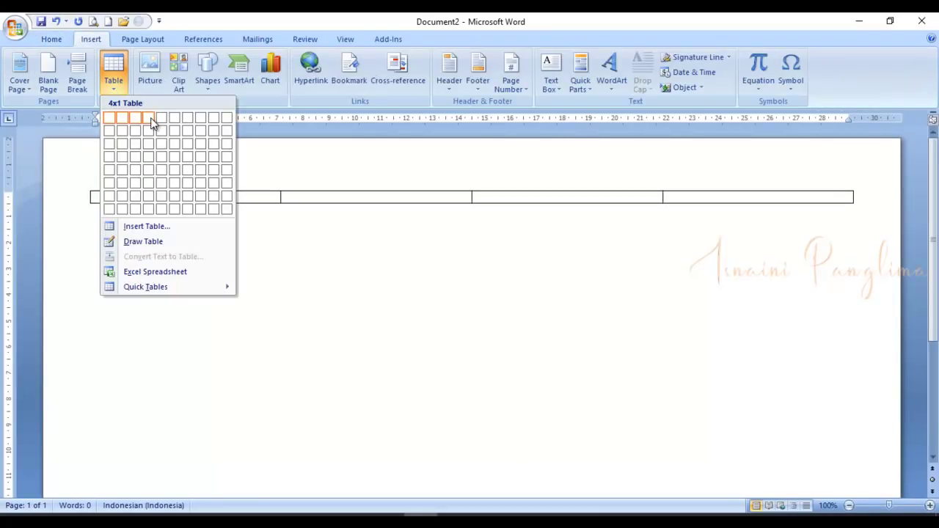
click(175, 196)
Fill the first row with the headers NAMA, ALAMAT, KEC, KAB. and PROVINSI
text(NAMA)
key(Tab)
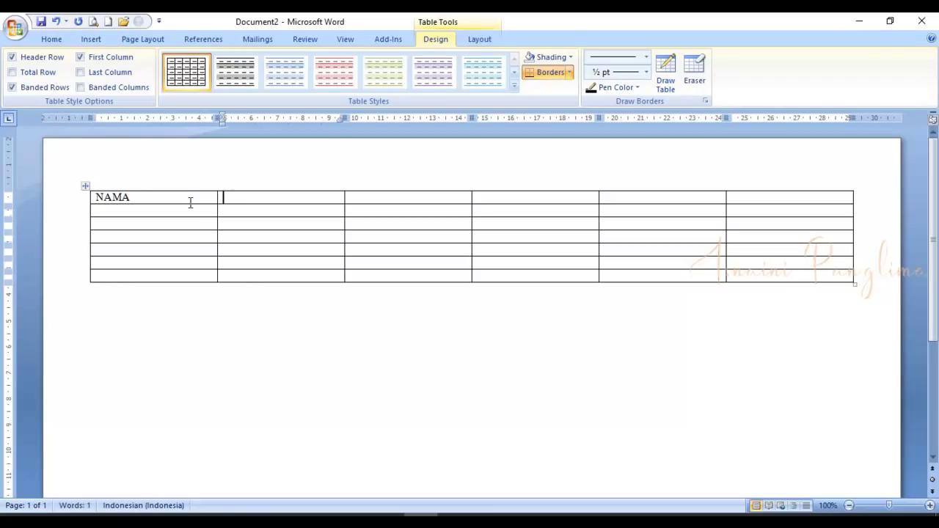
text(ALMAA)
key(BackSpace)
key(BackSpace)
key(BackSpace)
text(ALA)
key(BackSpace)
key(BackSpace)
text(MAT)
key(Tab)
text(KEC)
key(Tab)
text(KAB.)
key(Tab)
text(PROVINSI)
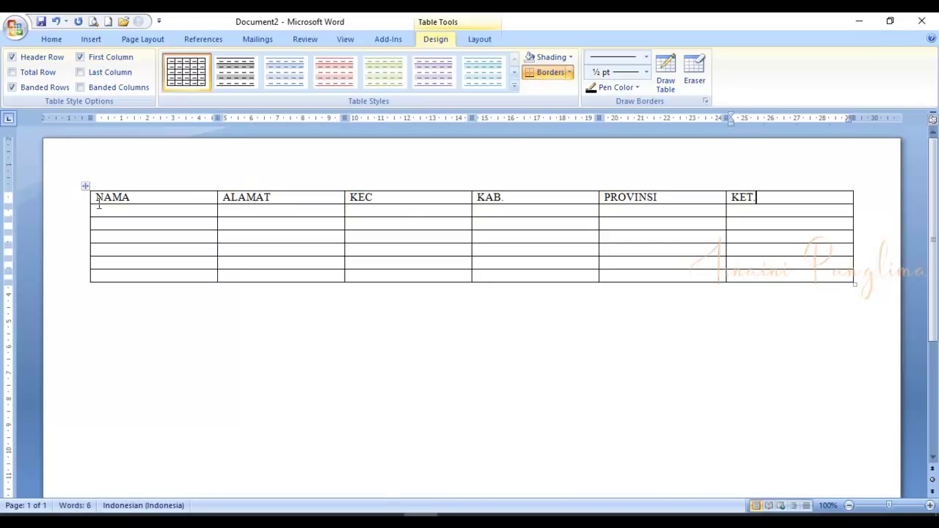
Make the NAMA-to-KET. header row bold and centred in its cells
drag(98, 204, 810, 207)
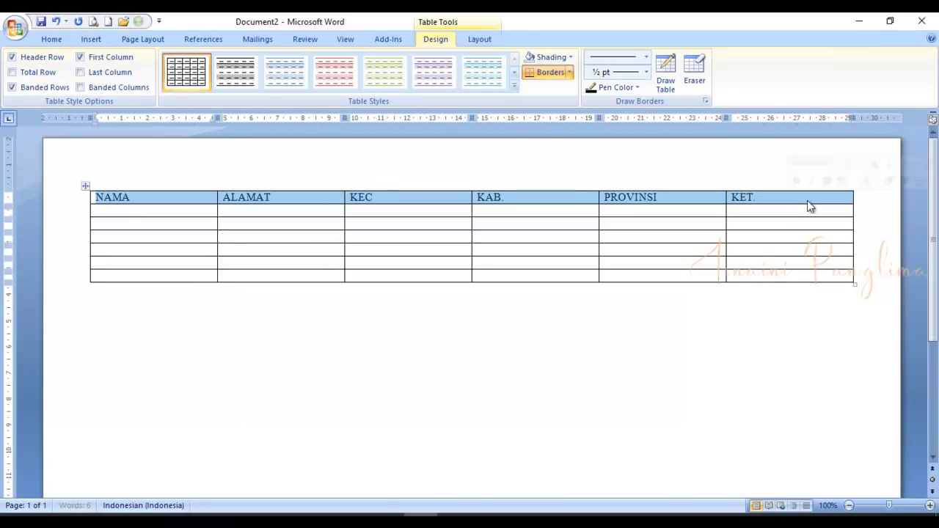
click(478, 39)
click(618, 73)
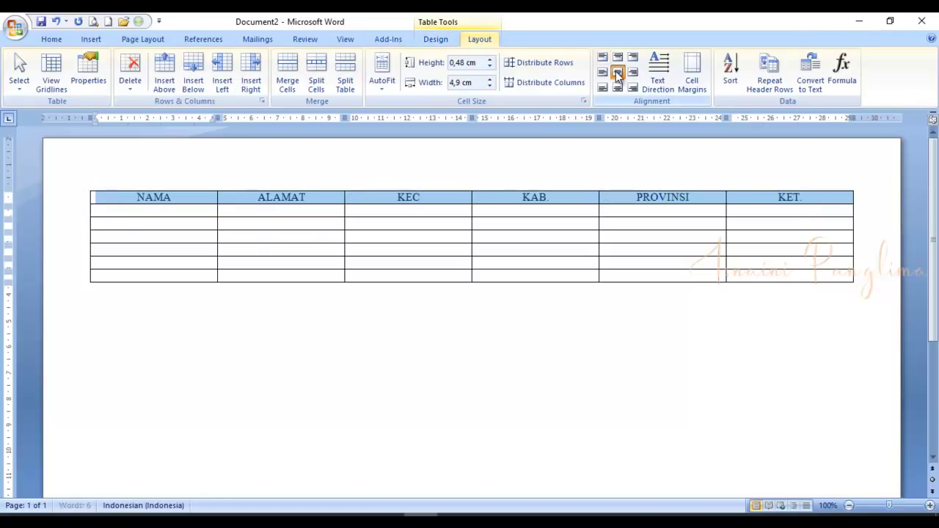
click(52, 39)
click(124, 83)
key(Down)
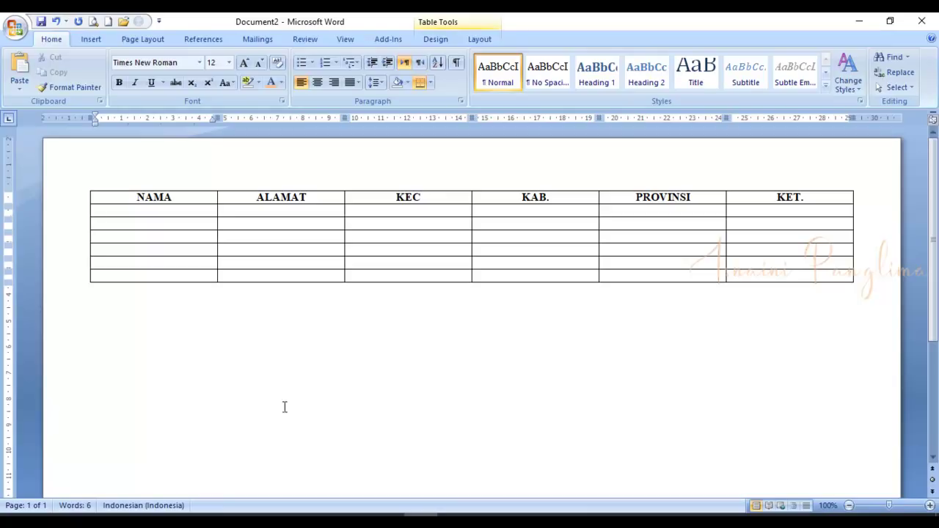
Select the entire header table and copy it to the clipboard
click(157, 215)
click(116, 198)
click(84, 188)
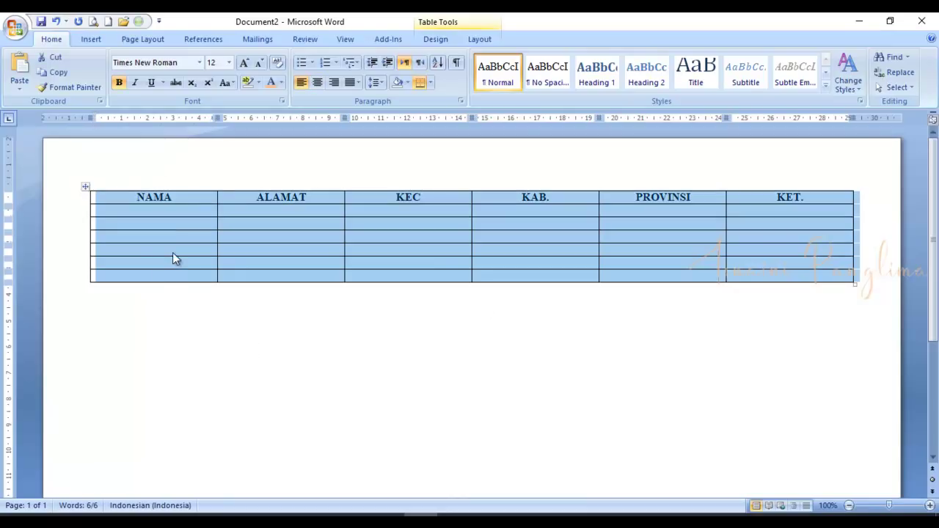
click(173, 257)
click(85, 186)
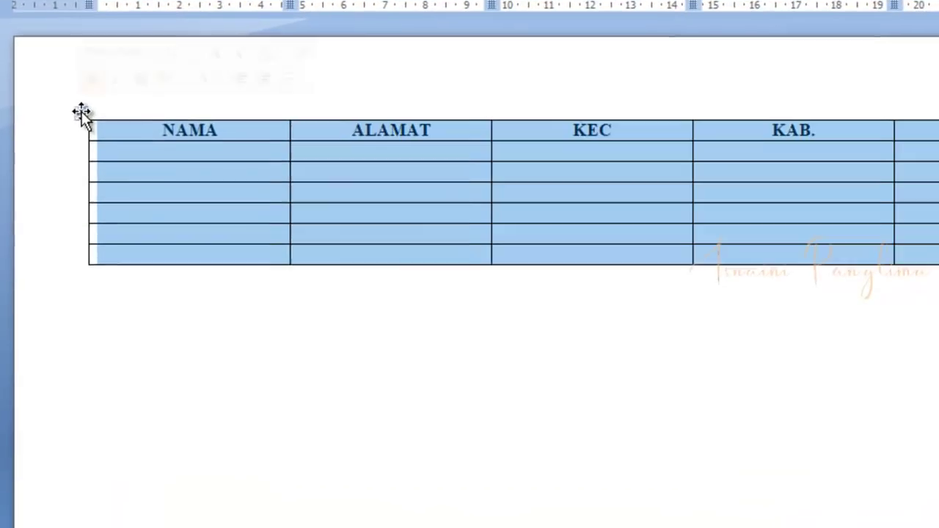
right_click(81, 113)
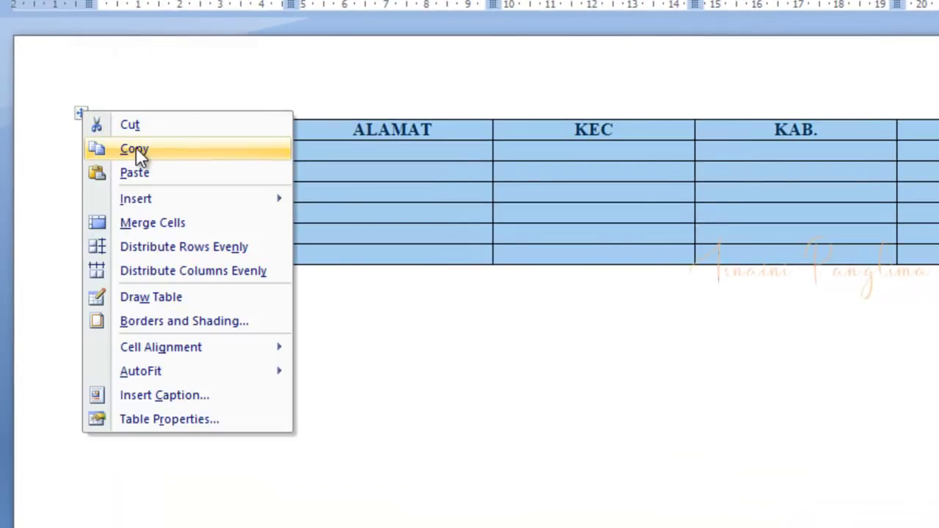
click(163, 150)
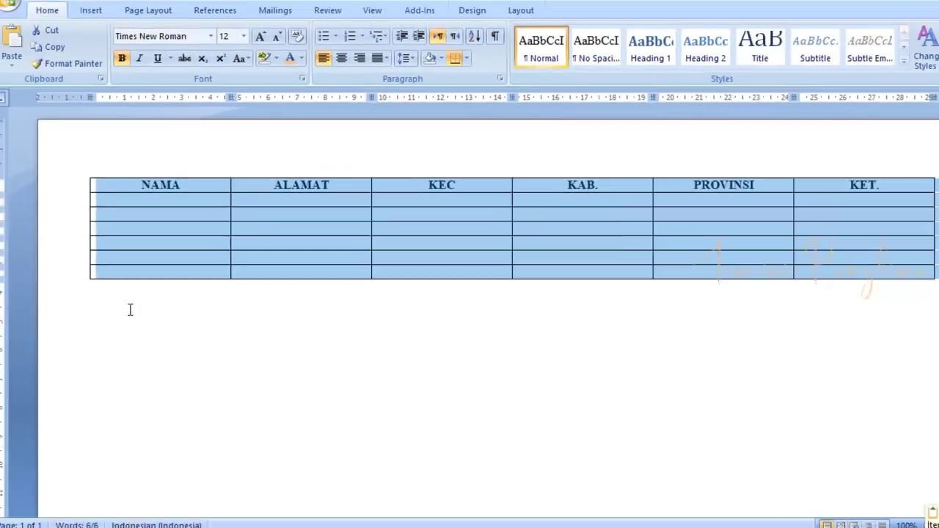
click(127, 310)
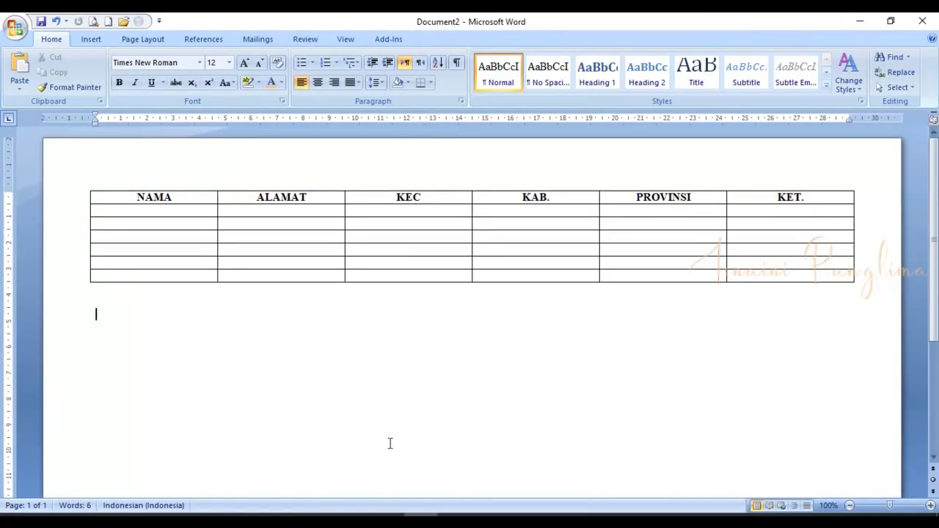
Paste the copied Word table into the Excel sheet starting at cell C2
key(alt+Tab)
click(136, 230)
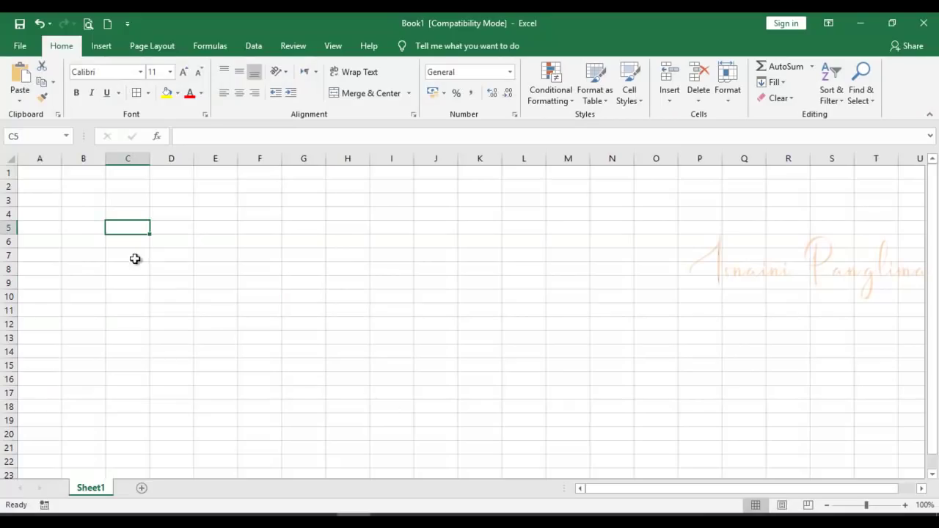
click(113, 187)
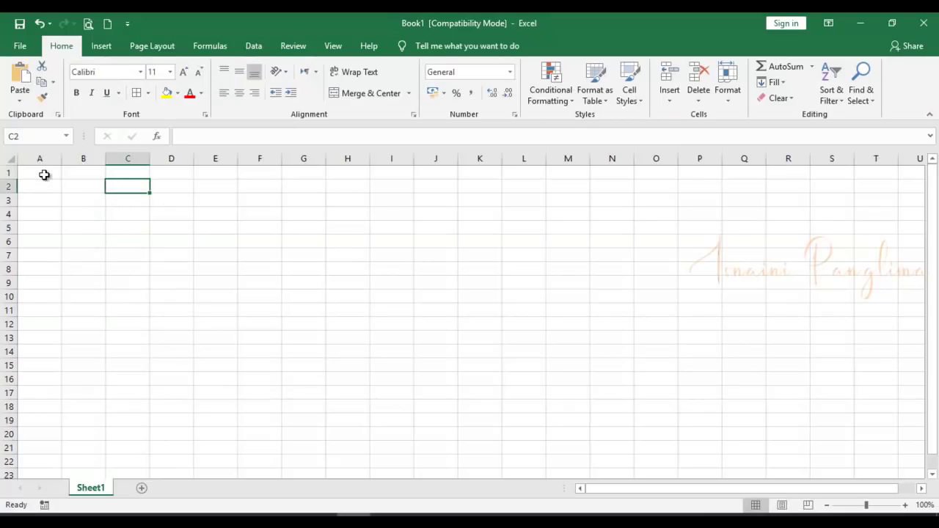
click(19, 74)
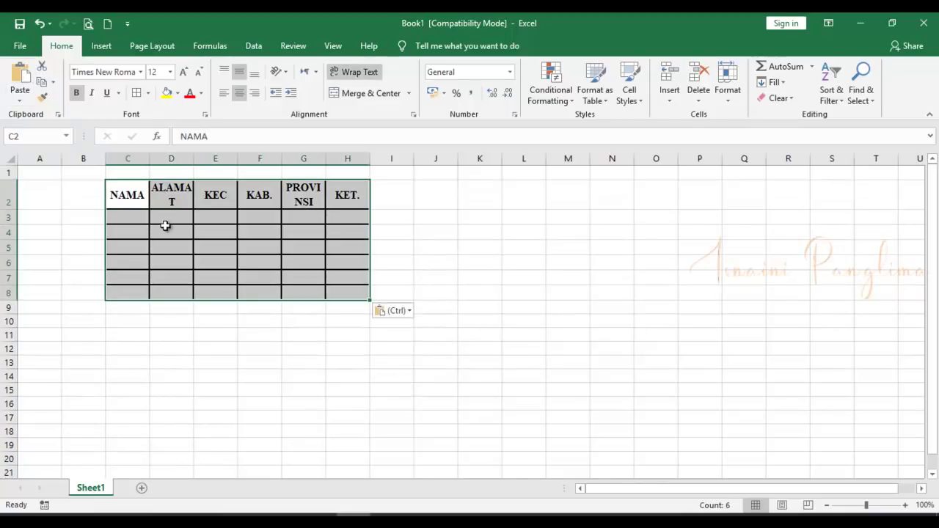
click(135, 184)
Widen columns C to H to one equal width, then select the table from NAMA to KET
drag(131, 159, 374, 153)
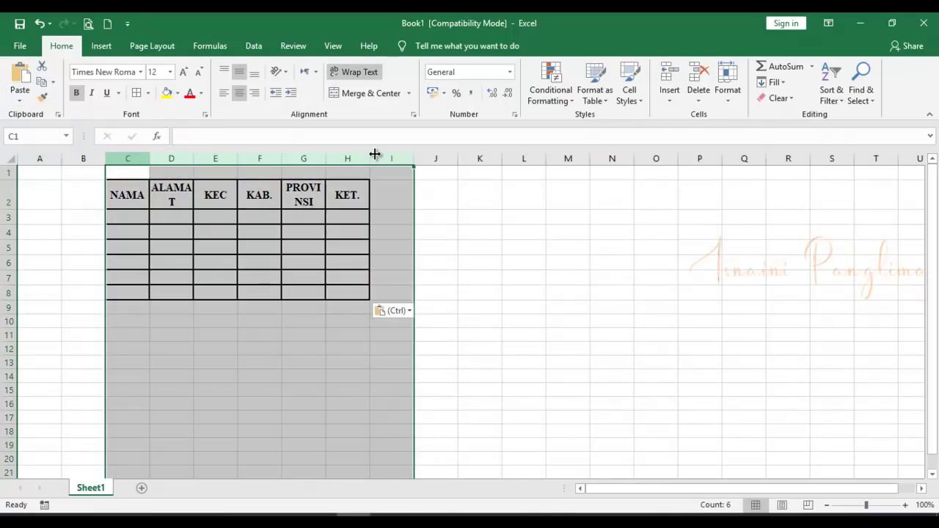
double_click(373, 157)
click(297, 231)
click(138, 217)
drag(139, 158, 317, 156)
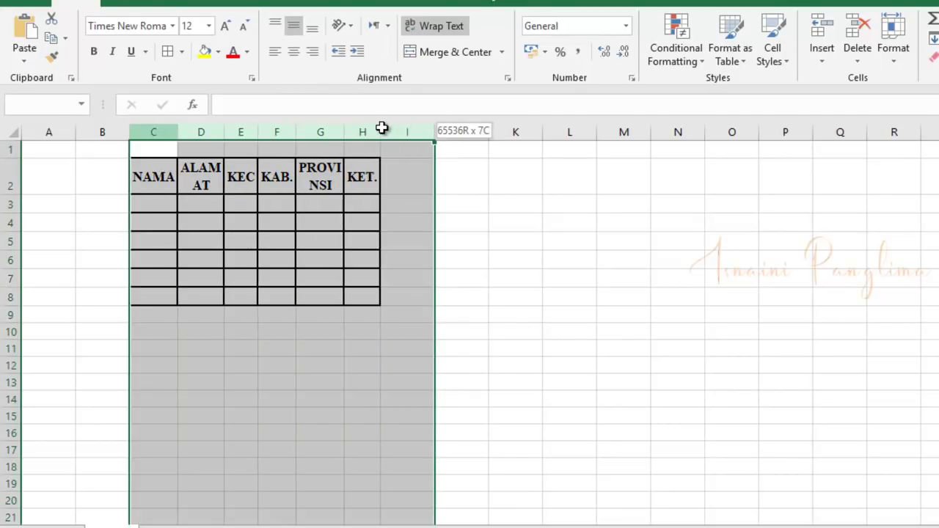
drag(385, 130, 461, 130)
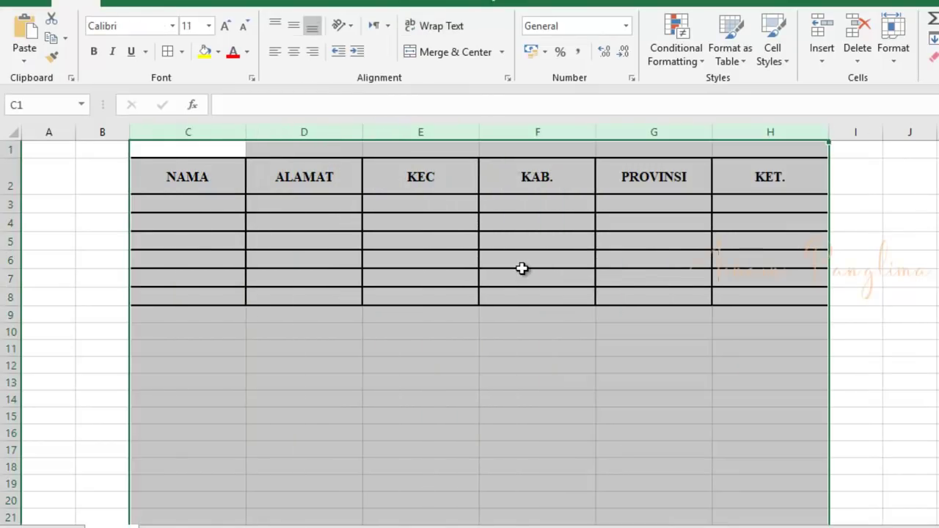
click(562, 245)
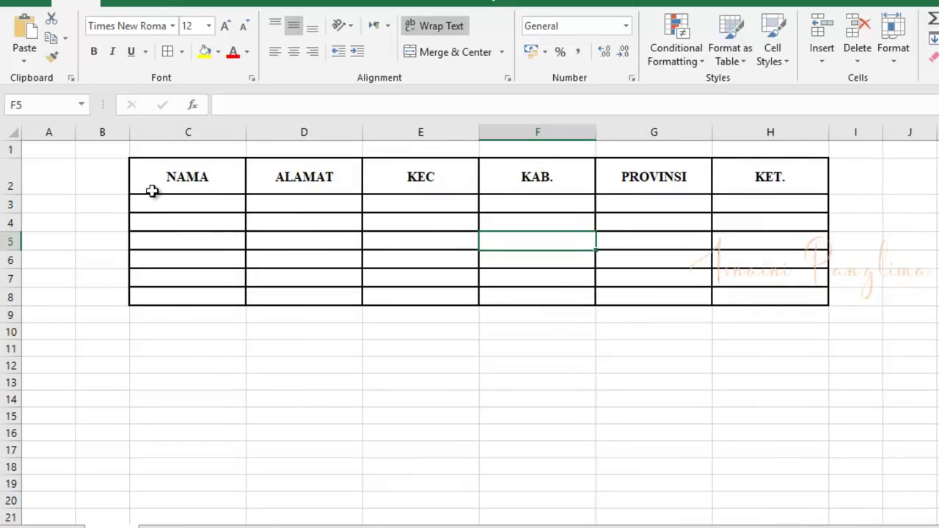
drag(140, 171, 817, 301)
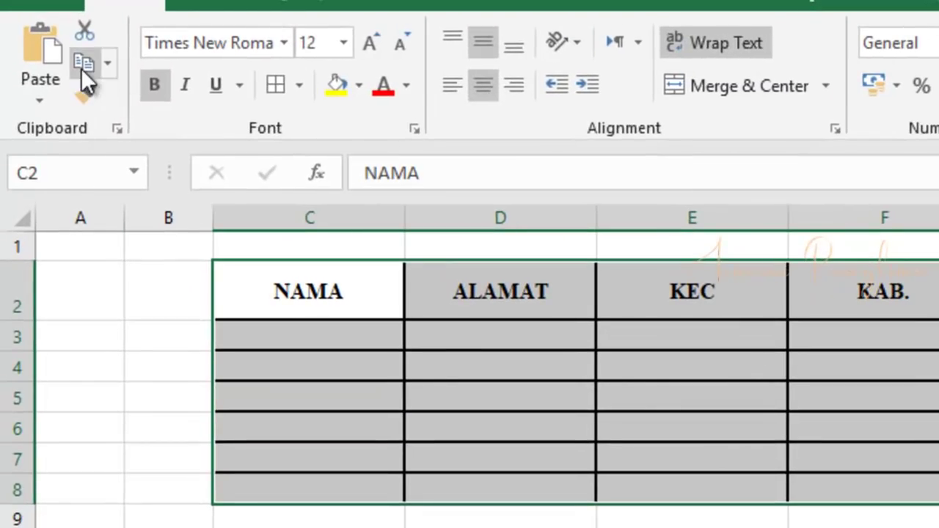
Copy the C2:H8 table and bring up the paste choices at cell C11
click(83, 66)
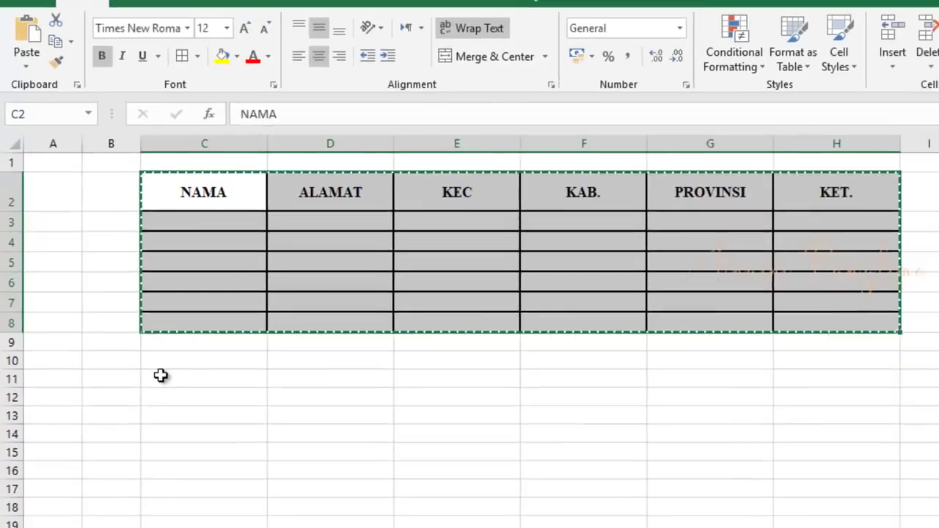
click(161, 367)
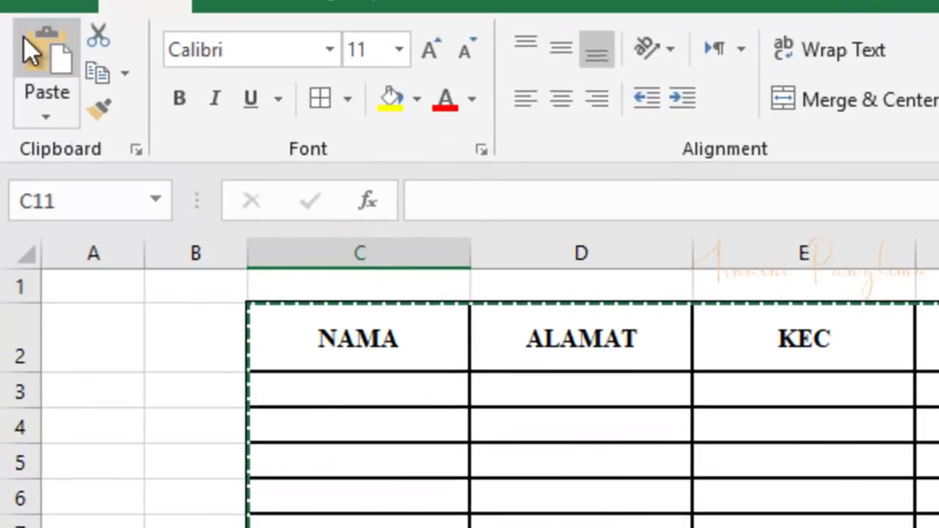
click(46, 117)
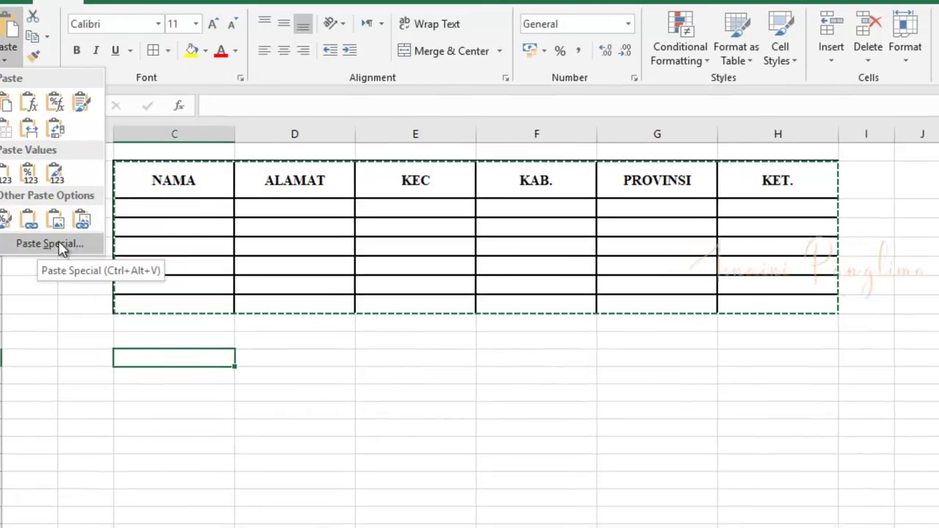
Paste the table at C11 with Paste Special Transpose, so headers run down column C
click(64, 246)
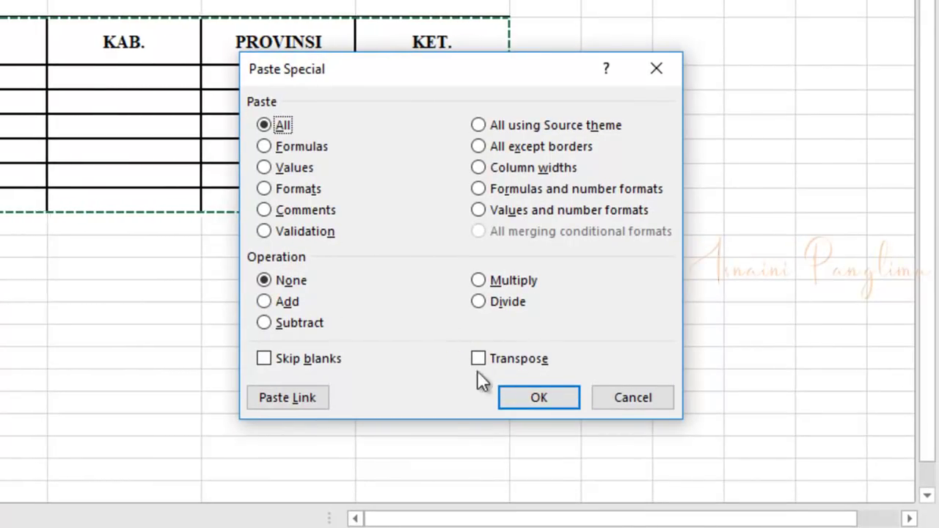
click(479, 358)
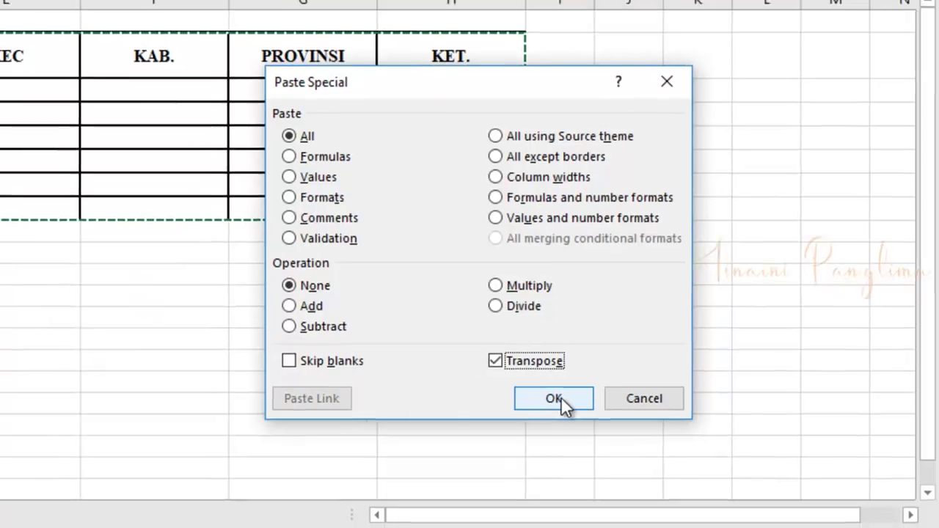
click(560, 397)
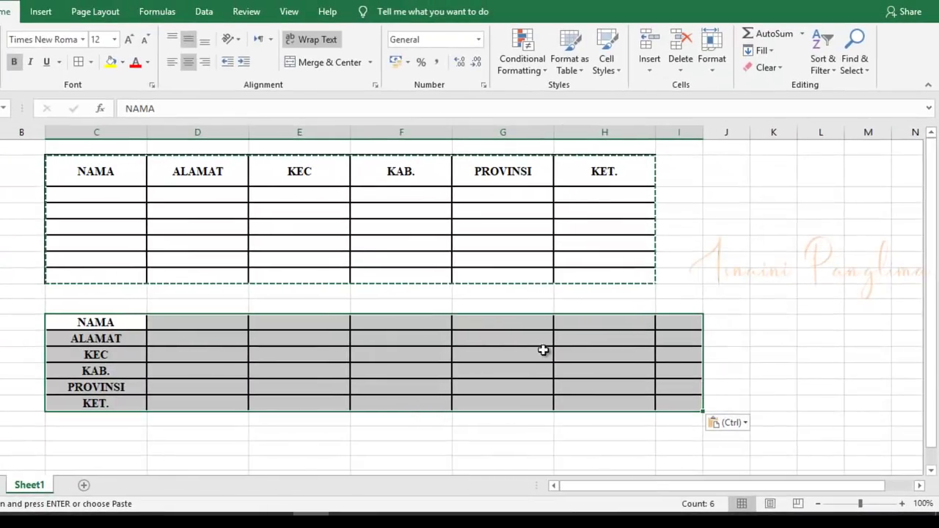
click(543, 350)
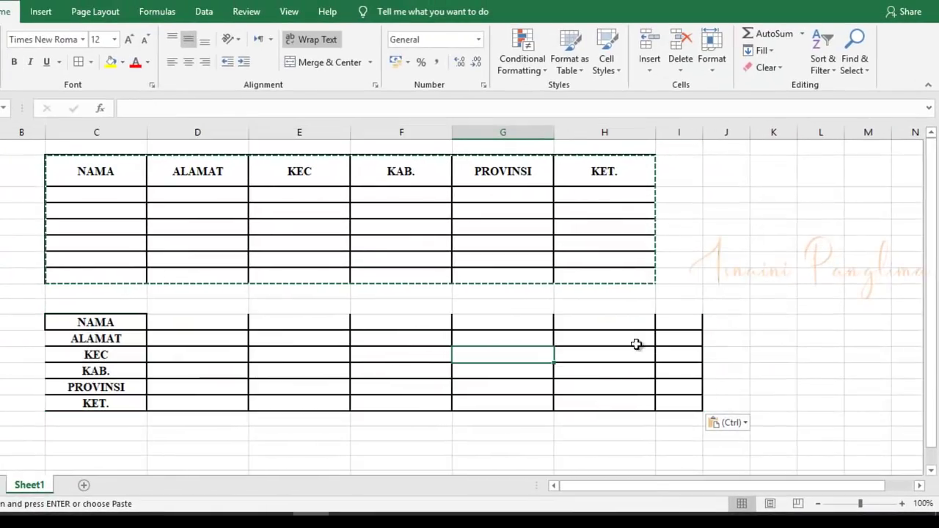
Select the transposed range C11:I16 and copy it
click(93, 420)
drag(70, 323, 657, 412)
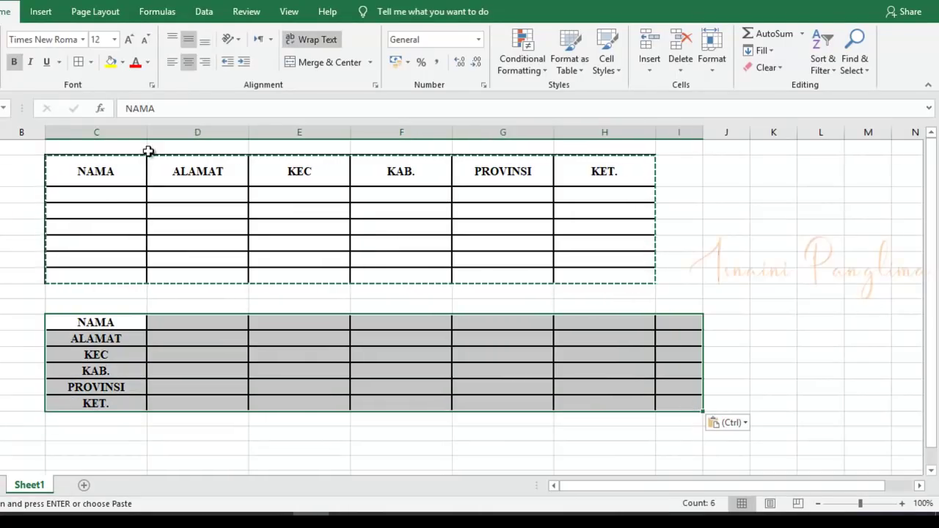
click(79, 62)
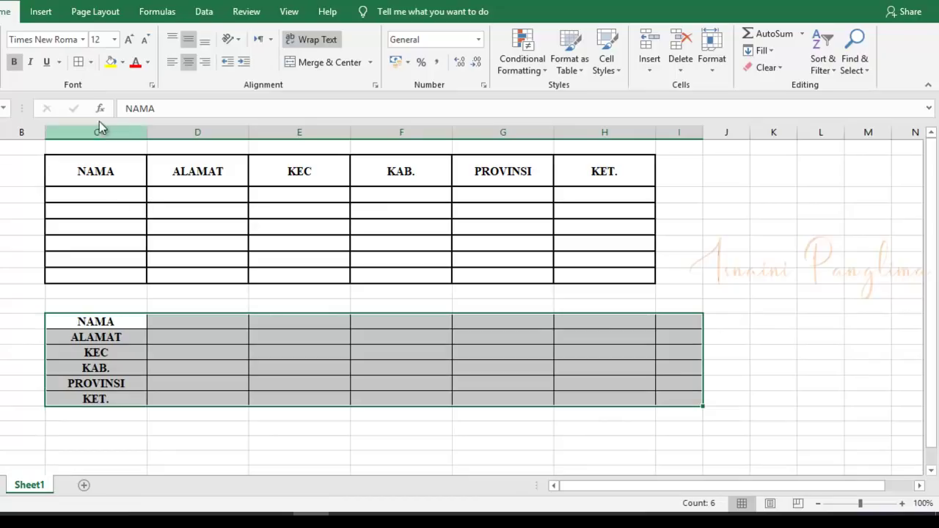
click(51, 65)
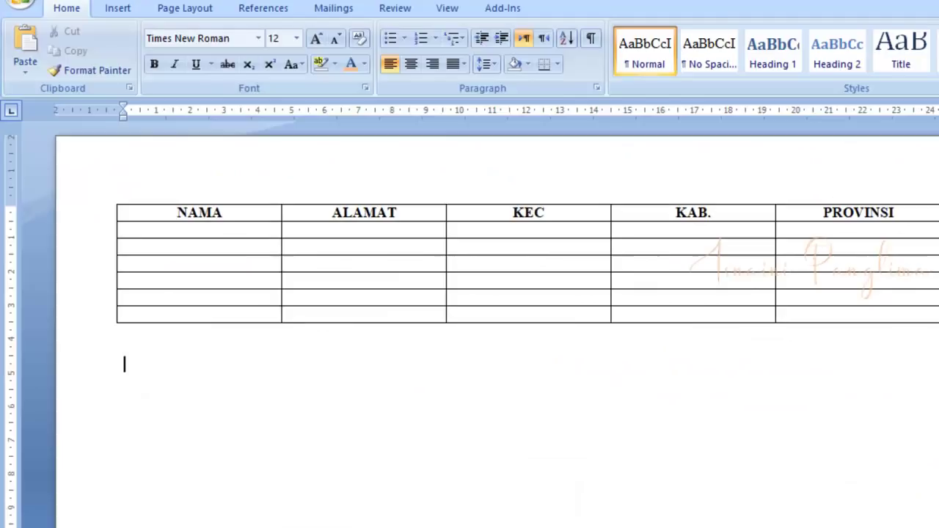
Paste the transposed table into Word below the original six-column header table
click(26, 42)
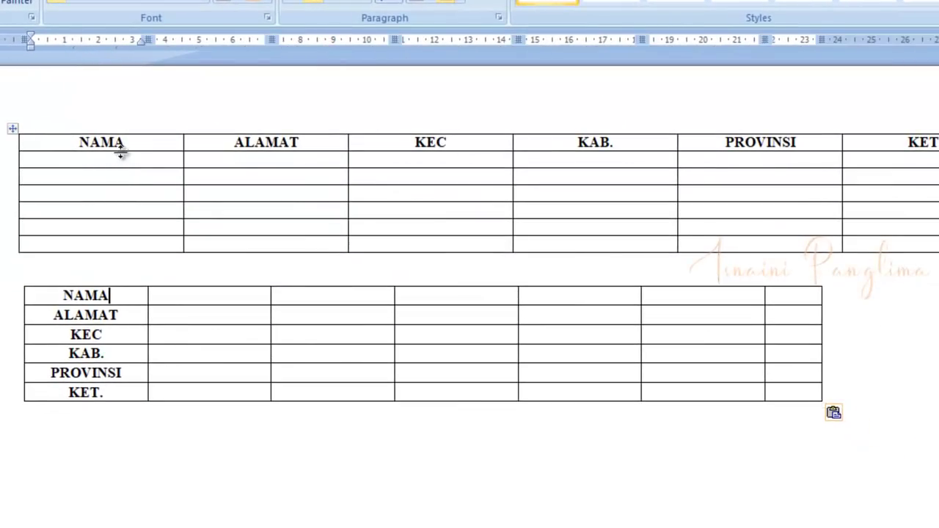
click(128, 316)
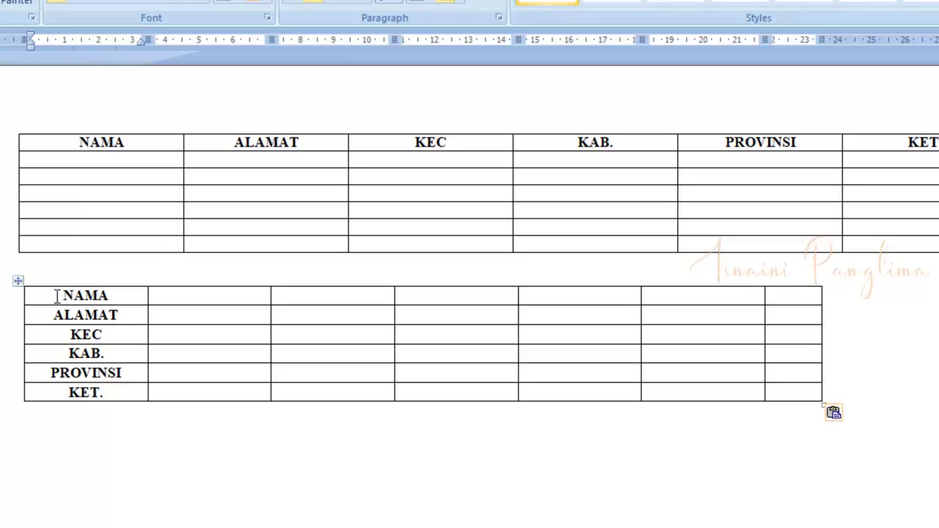
drag(76, 142, 905, 147)
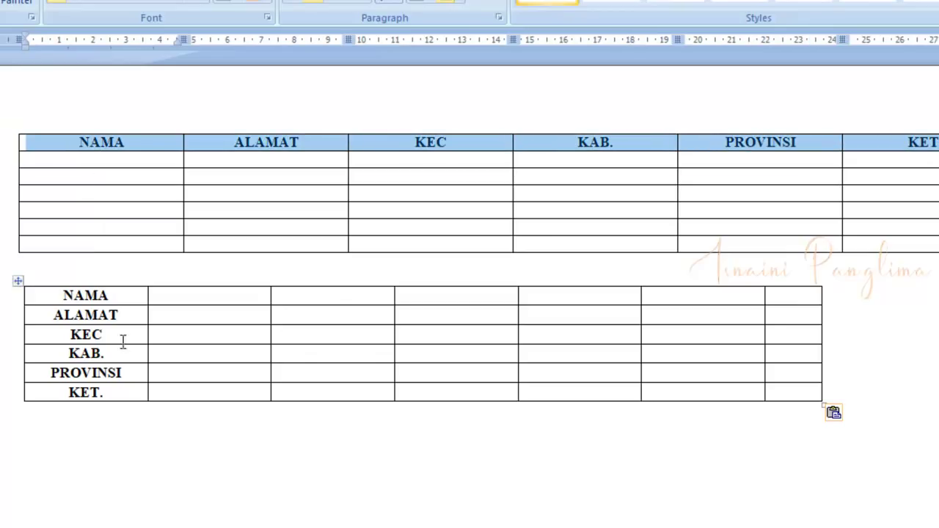
drag(60, 297, 121, 391)
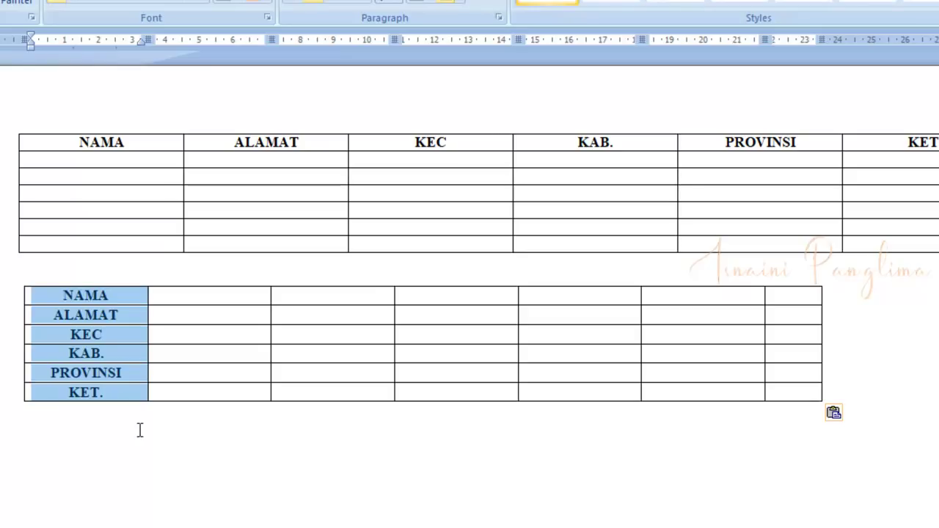
click(138, 430)
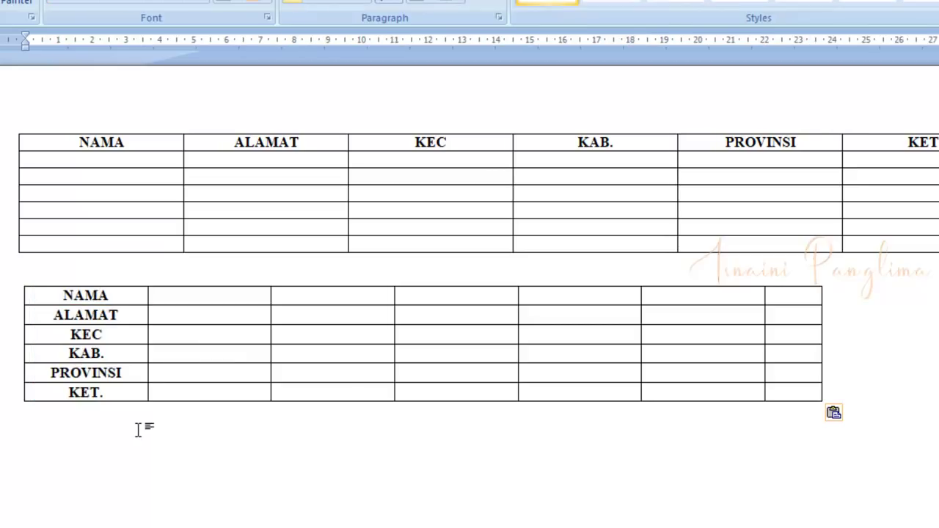